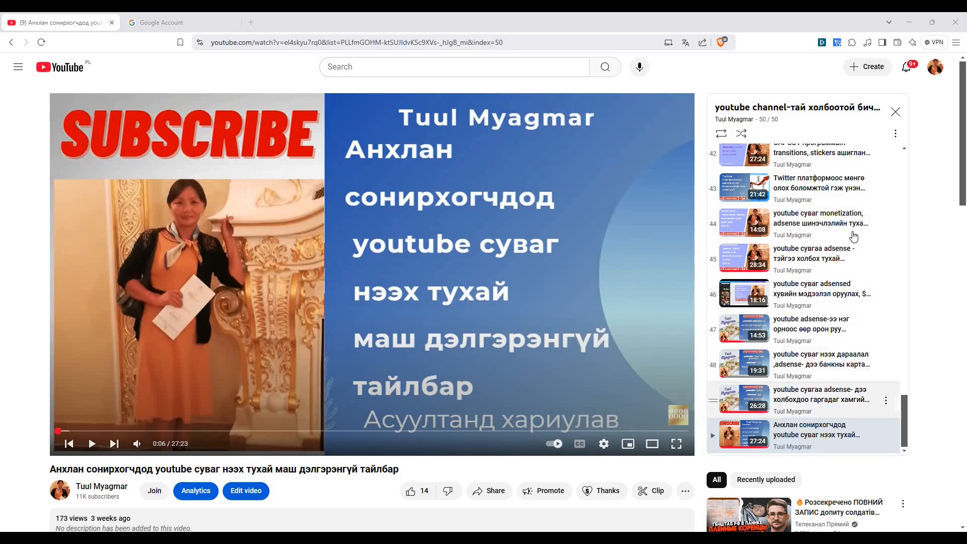
# Step: Look through the playlist of YouTube channel tutorials from the last video to the first and back, including the current video's details
pyautogui.scroll(4, 851, 227)
pyautogui.scroll(18, 850, 224)
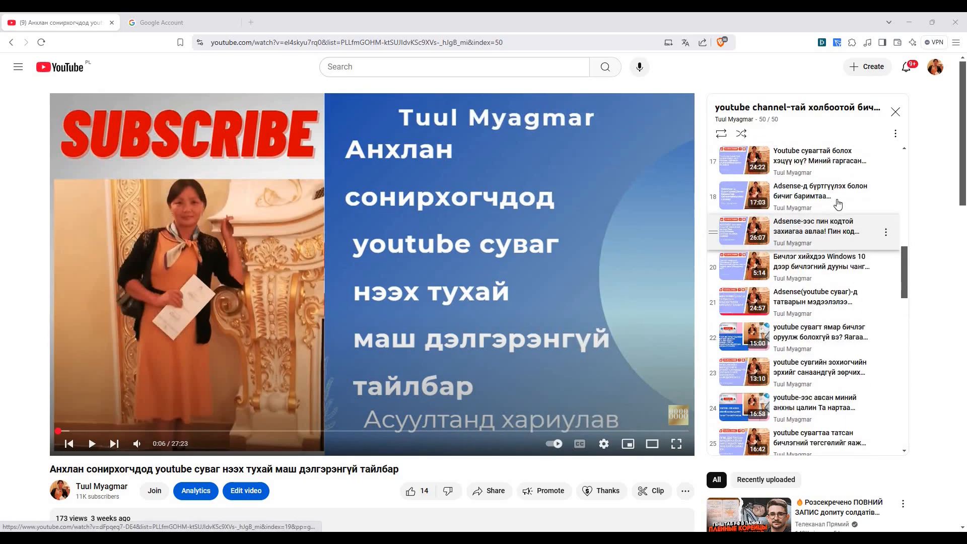
pyautogui.scroll(6, 846, 202)
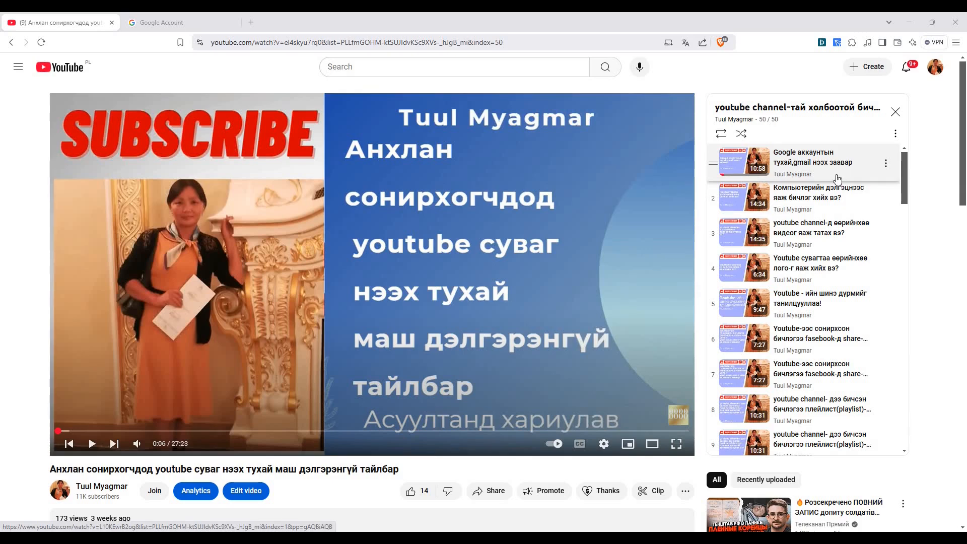
pyautogui.scroll(-2, 816, 235)
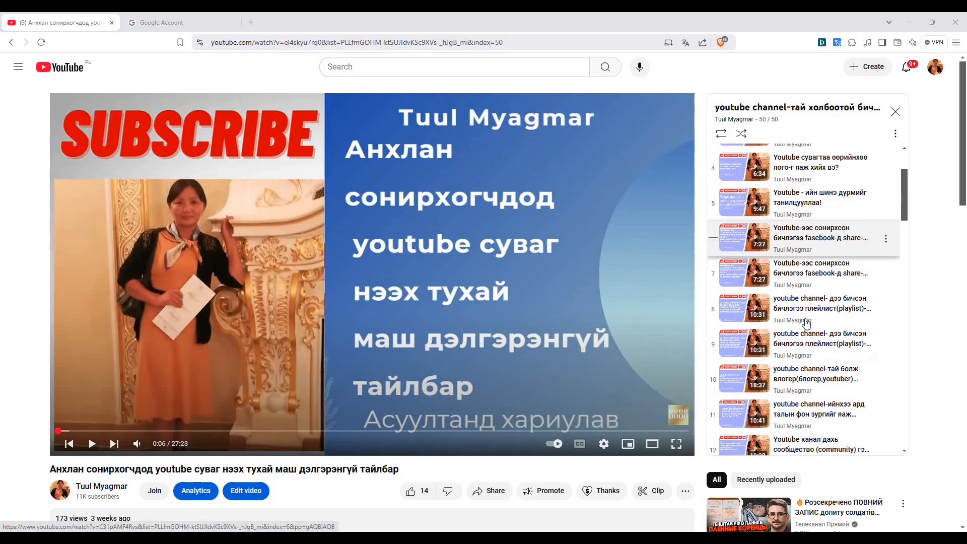
pyautogui.scroll(-7, 809, 327)
pyautogui.scroll(-6, 814, 338)
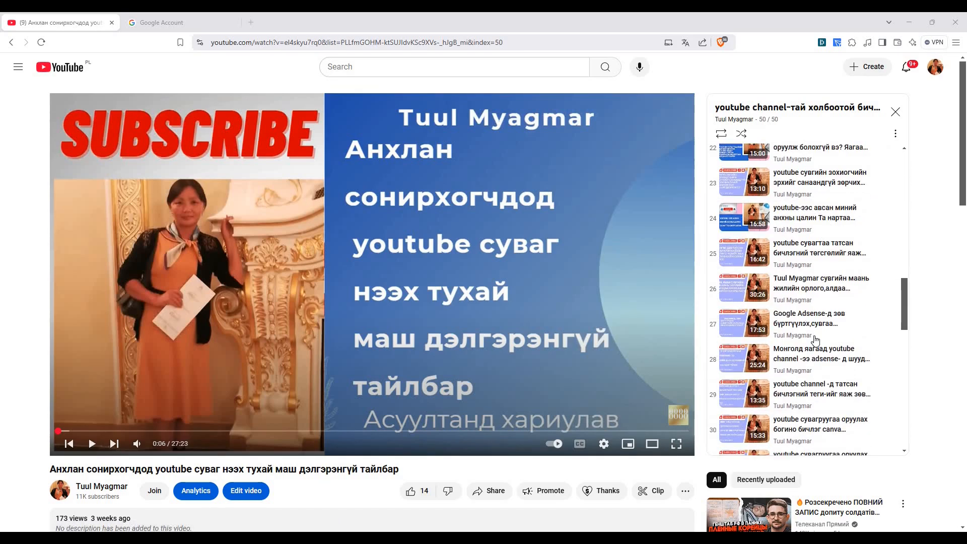
pyautogui.scroll(-6, 815, 340)
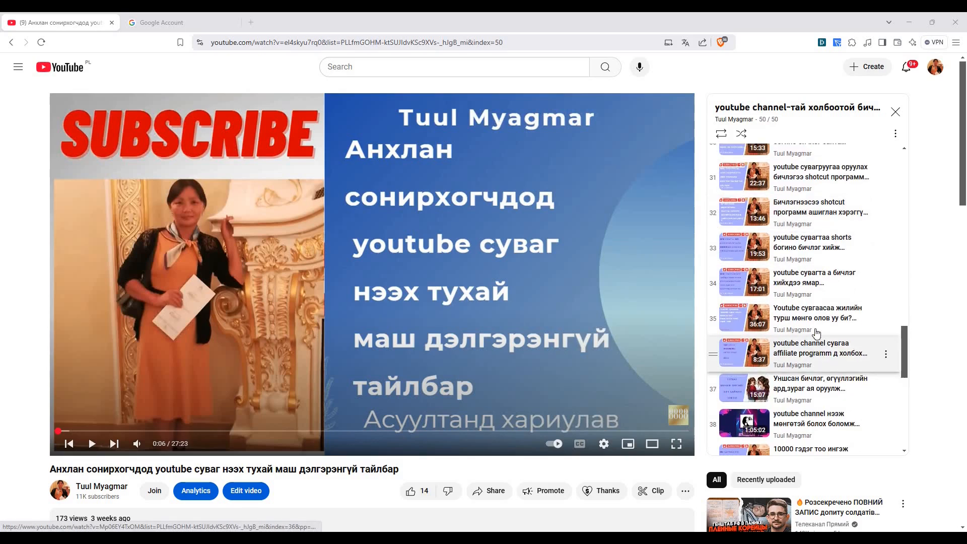
pyautogui.scroll(18, 816, 332)
pyautogui.moveTo(812, 154); pyautogui.dragTo(818, 271)
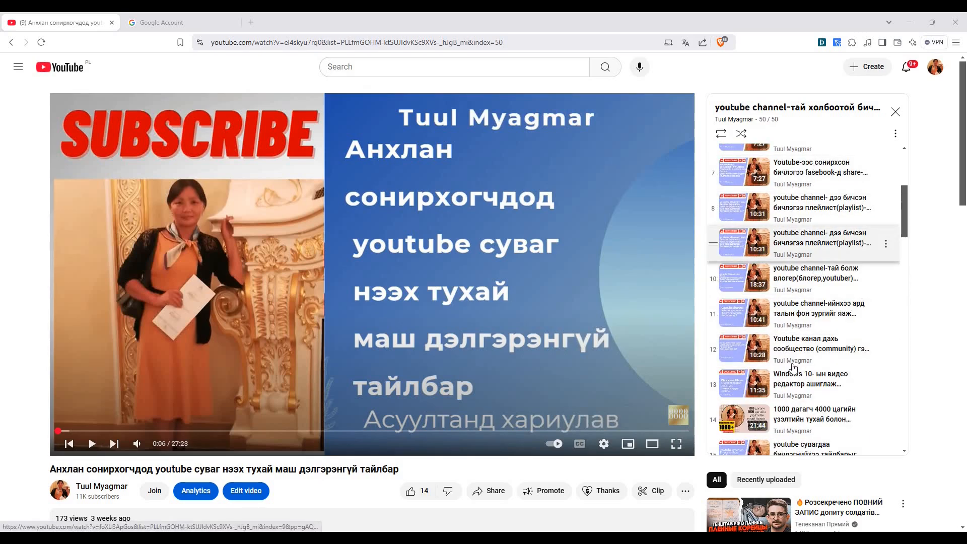
pyautogui.scroll(-14, 794, 367)
pyautogui.scroll(-10, 816, 359)
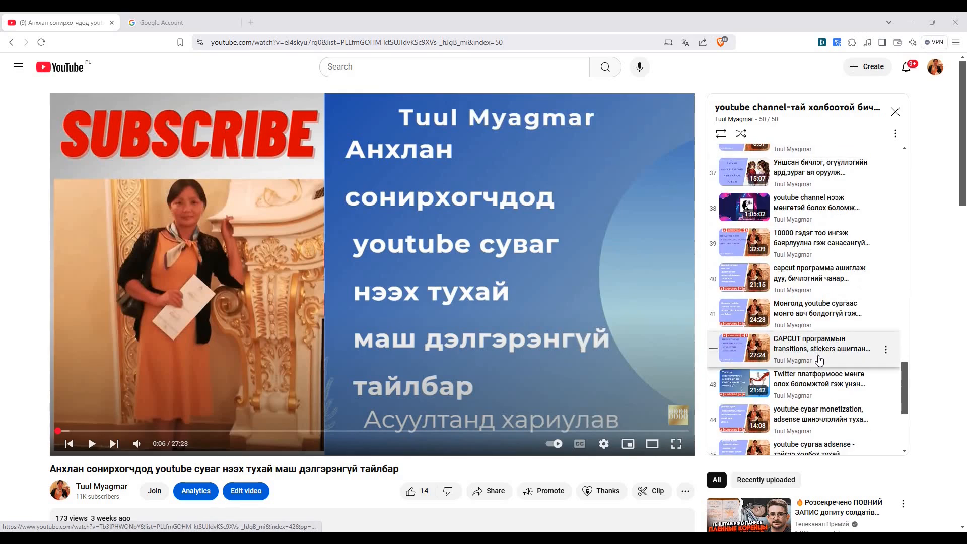
pyautogui.scroll(-2, 819, 359)
pyautogui.scroll(-3, 834, 378)
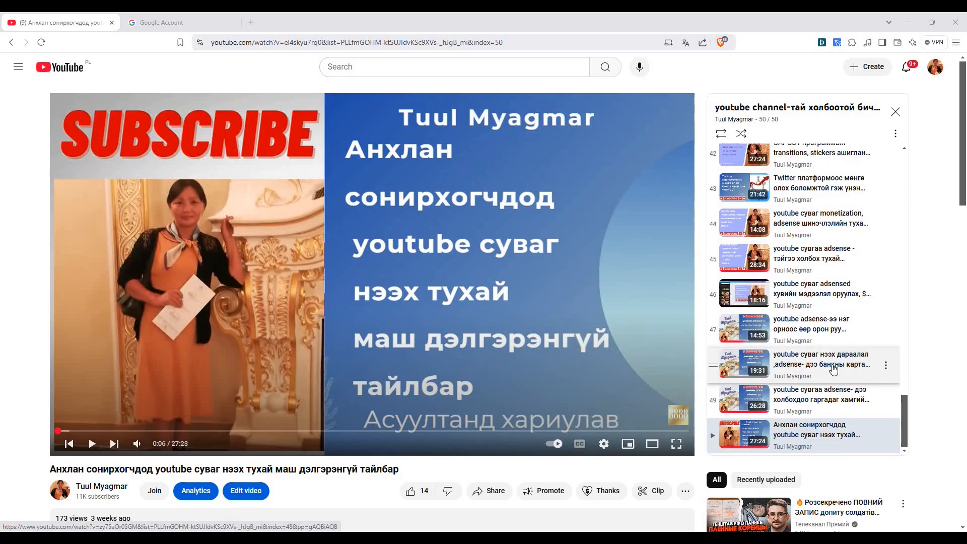
pyautogui.scroll(-2, 965, 217)
pyautogui.scroll(4, 846, 328)
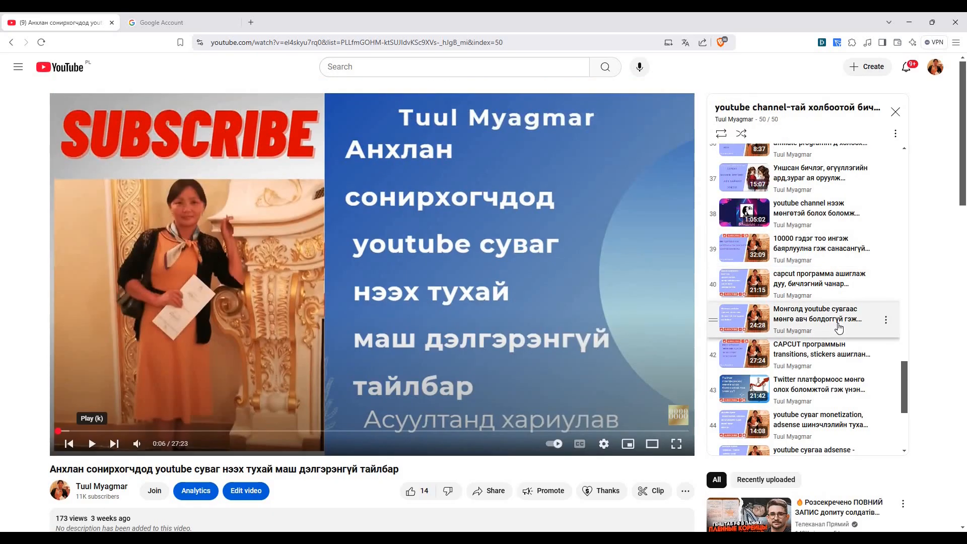
pyautogui.scroll(-4, 846, 328)
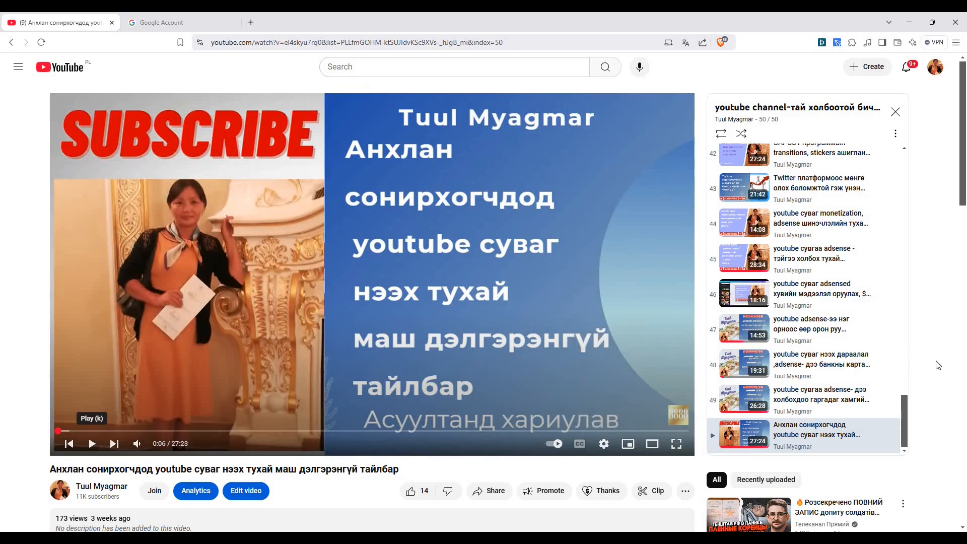
pyautogui.scroll(-2, 390, 402)
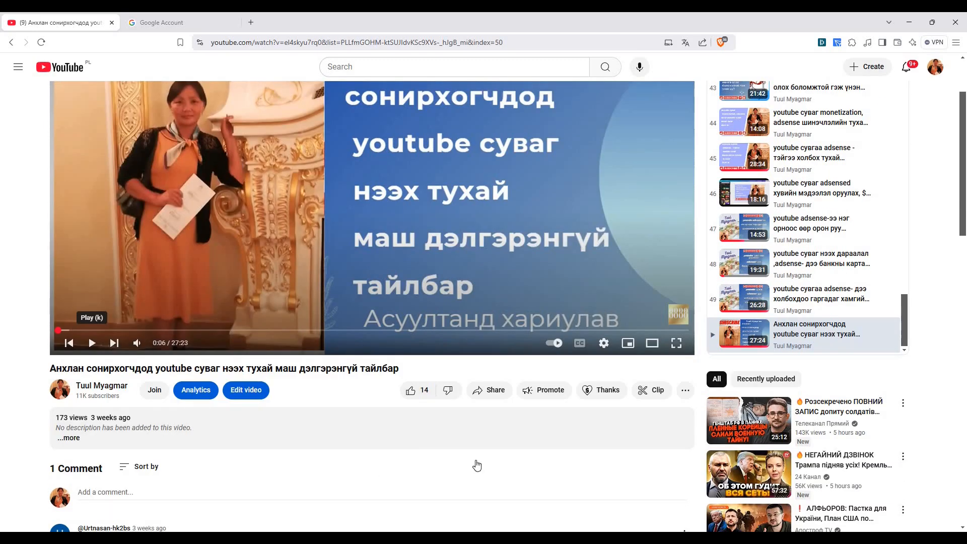
pyautogui.scroll(1, 475, 462)
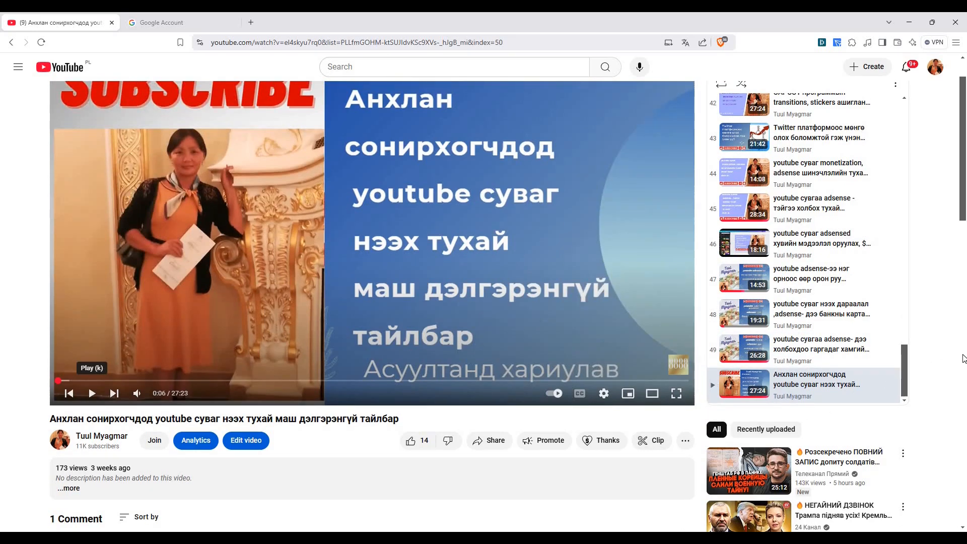
pyautogui.scroll(1, 964, 259)
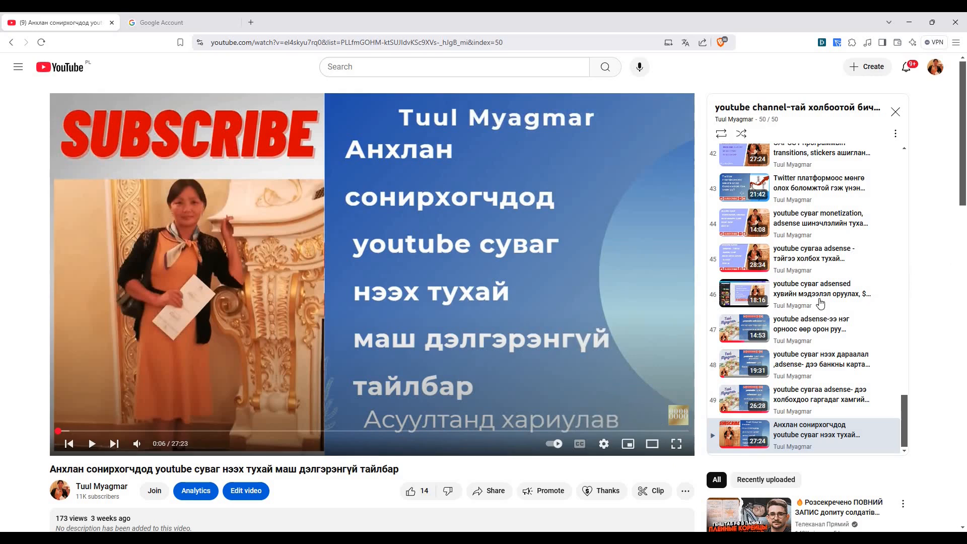
pyautogui.moveTo(831, 328); pyautogui.dragTo(838, 425)
# Step: Show the YouTube account options and compare them with the sections on the Google Account home page
pyautogui.click(935, 70)
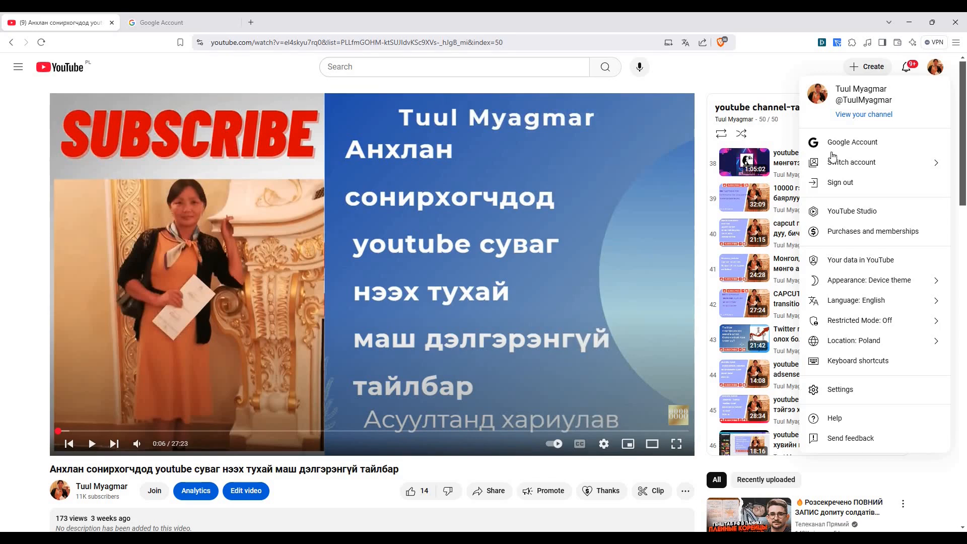
pyautogui.click(189, 25)
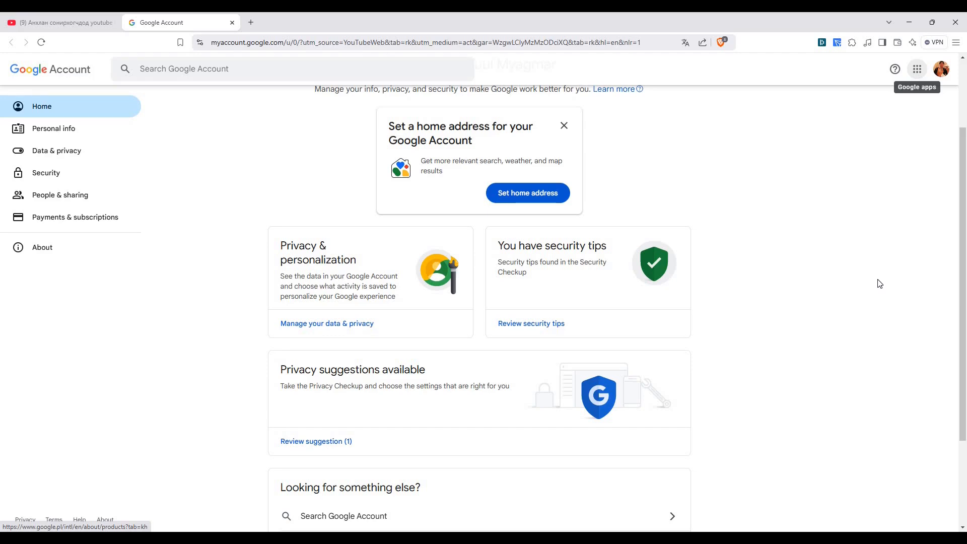
pyautogui.click(73, 22)
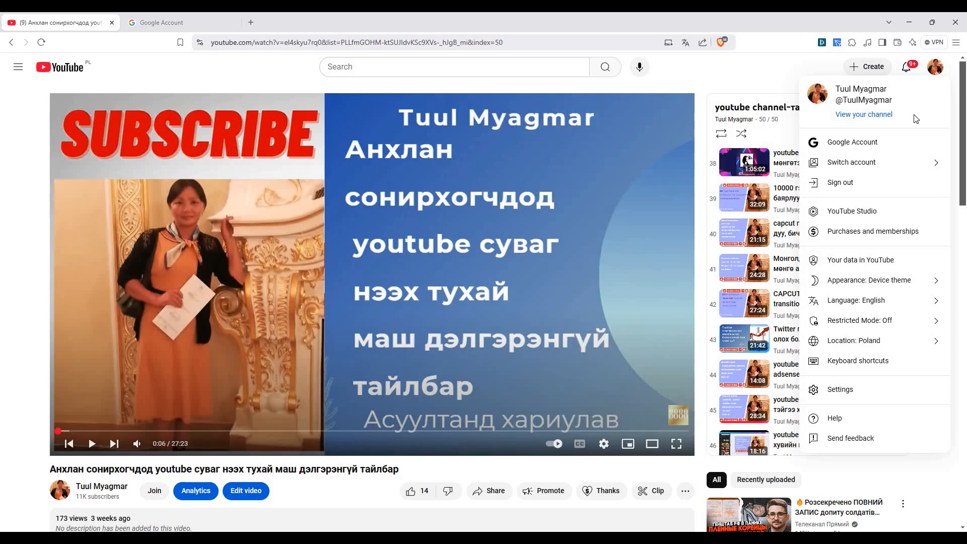
pyautogui.click(205, 21)
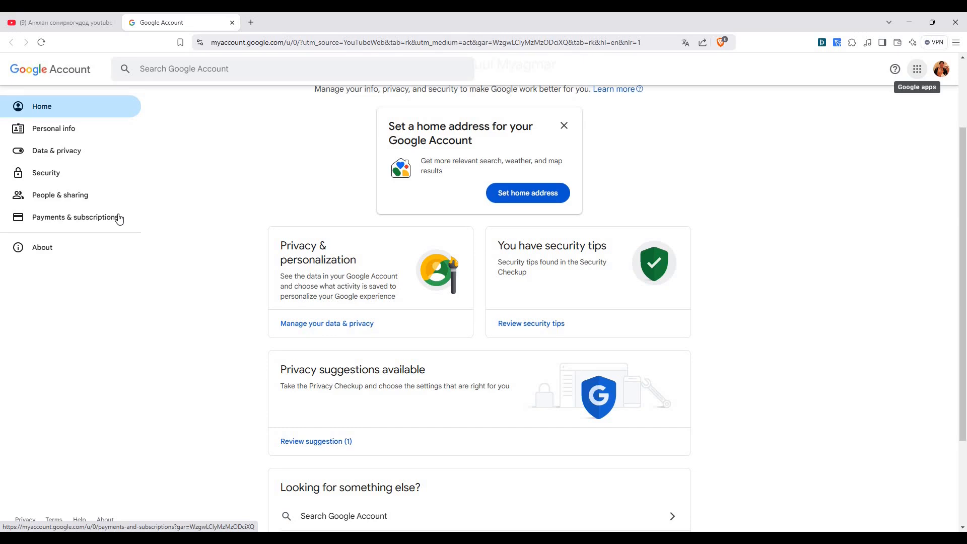
pyautogui.click(75, 24)
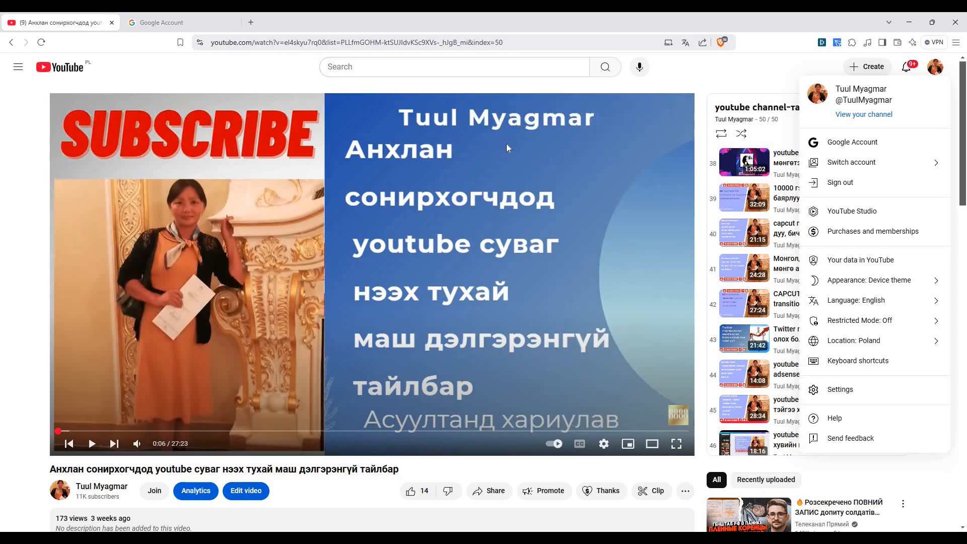
# Step: Return to the video page and open YouTube Studio for the signed-in channel
pyautogui.click(559, 333)
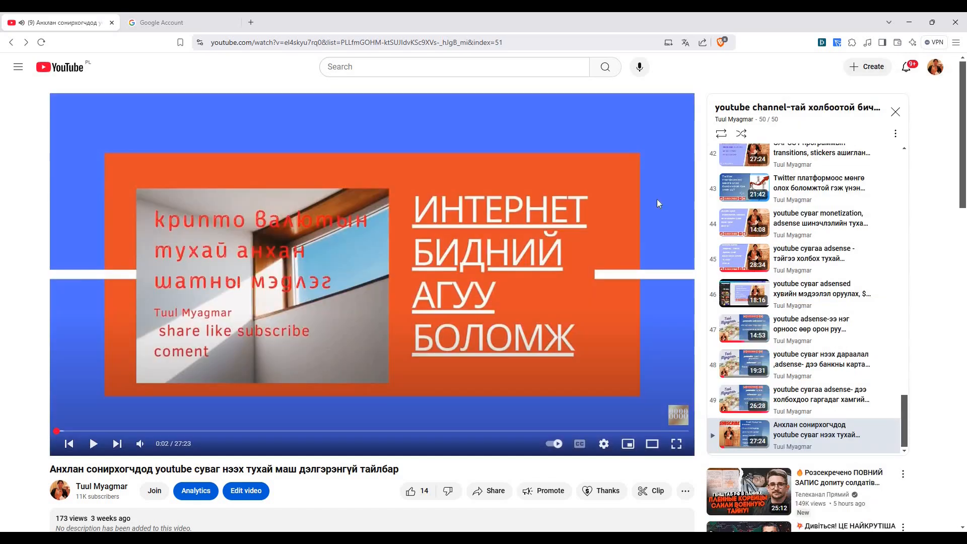
pyautogui.click(938, 72)
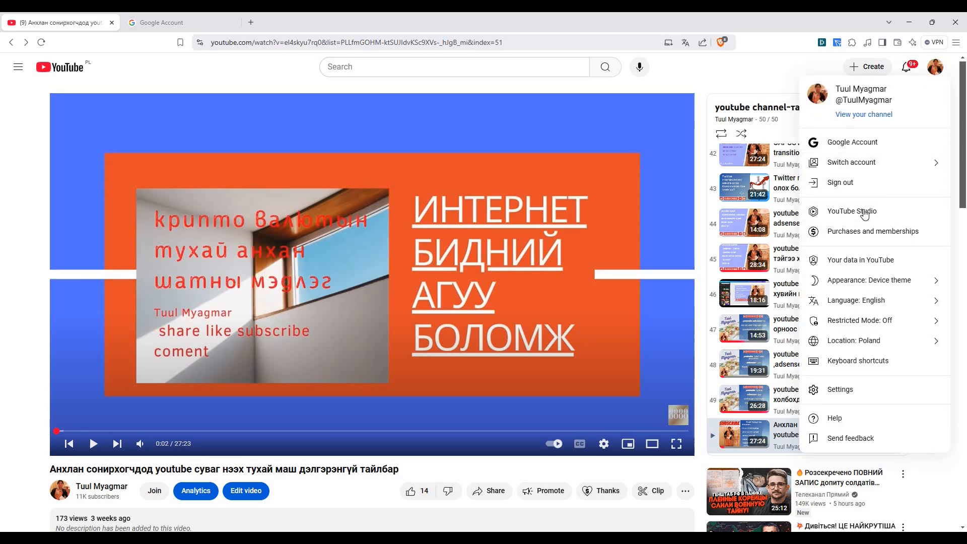
pyautogui.click(902, 212)
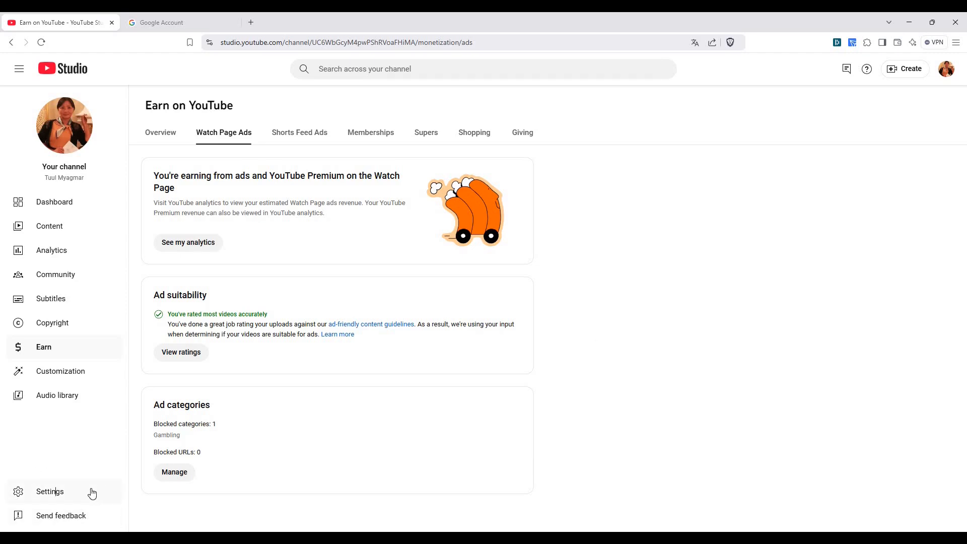
# Step: Open the channel's basic info settings in YouTube Studio and look through the available countries of residence
pyautogui.click(49, 494)
pyautogui.click(290, 214)
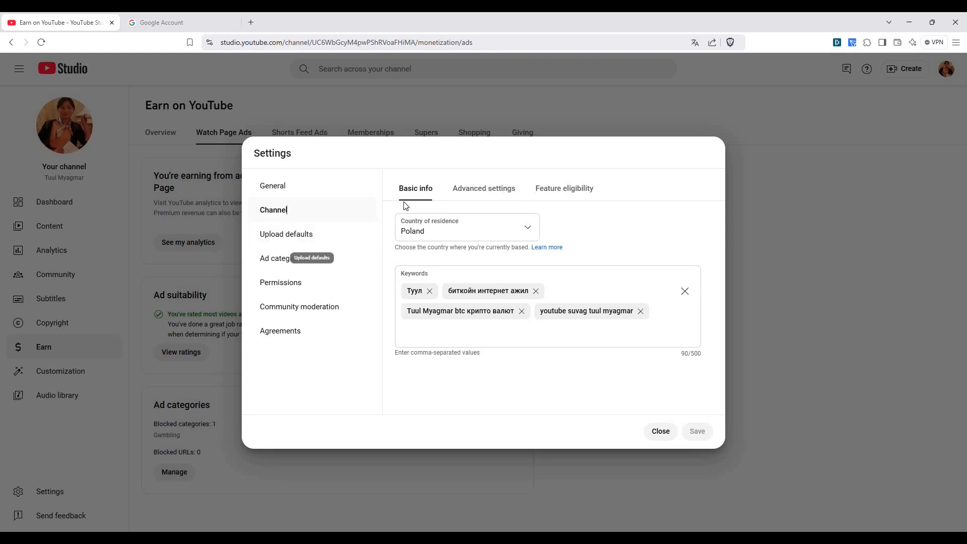
pyautogui.click(526, 240)
pyautogui.scroll(-10, 482, 455)
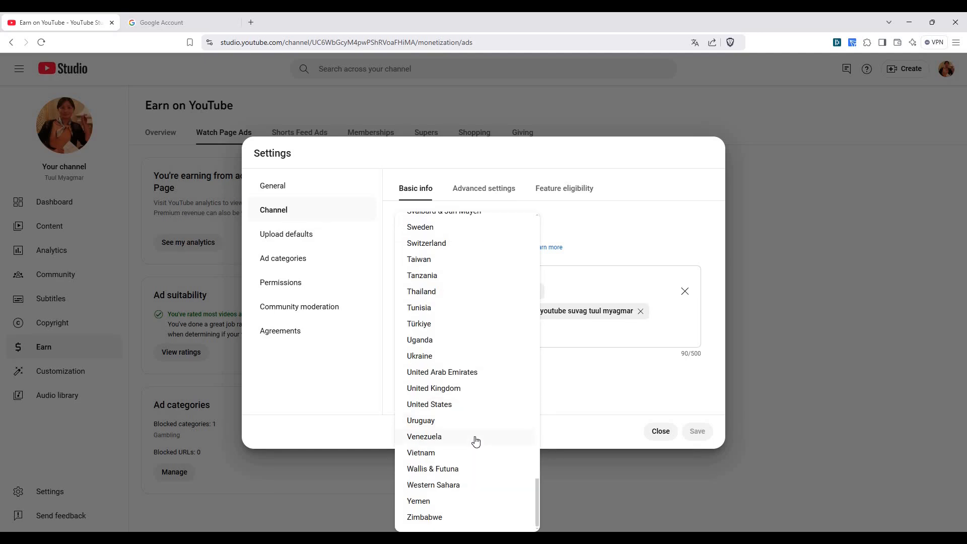
pyautogui.scroll(10, 477, 436)
pyautogui.scroll(8, 487, 365)
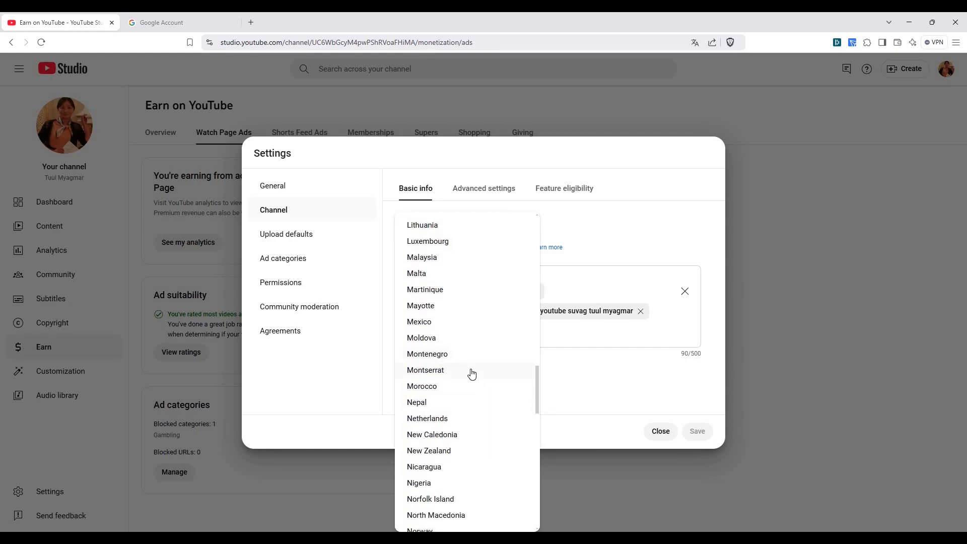
pyautogui.scroll(6, 461, 302)
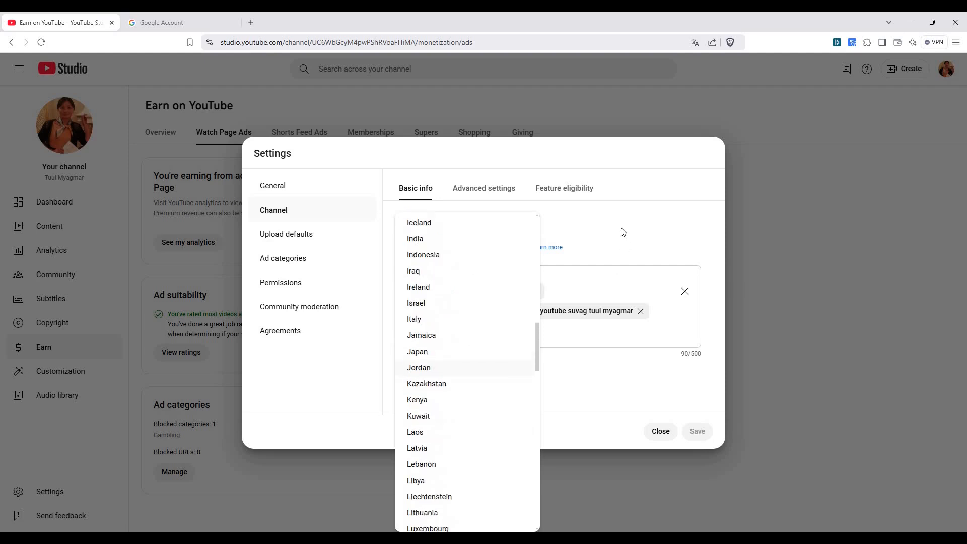
pyautogui.click(365, 255)
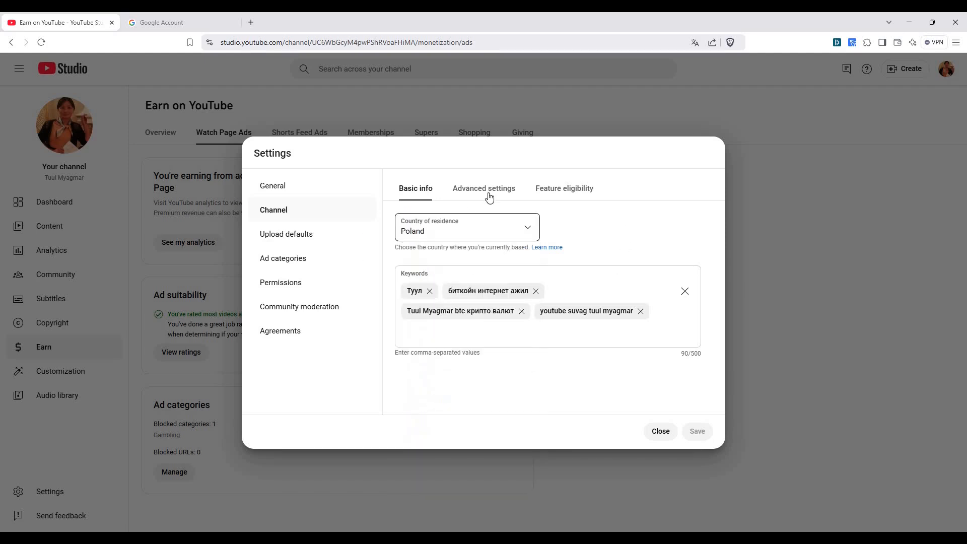
# Step: Open the channel's feature eligibility settings and examine the benefits and requirements of Advanced features
pyautogui.click(561, 199)
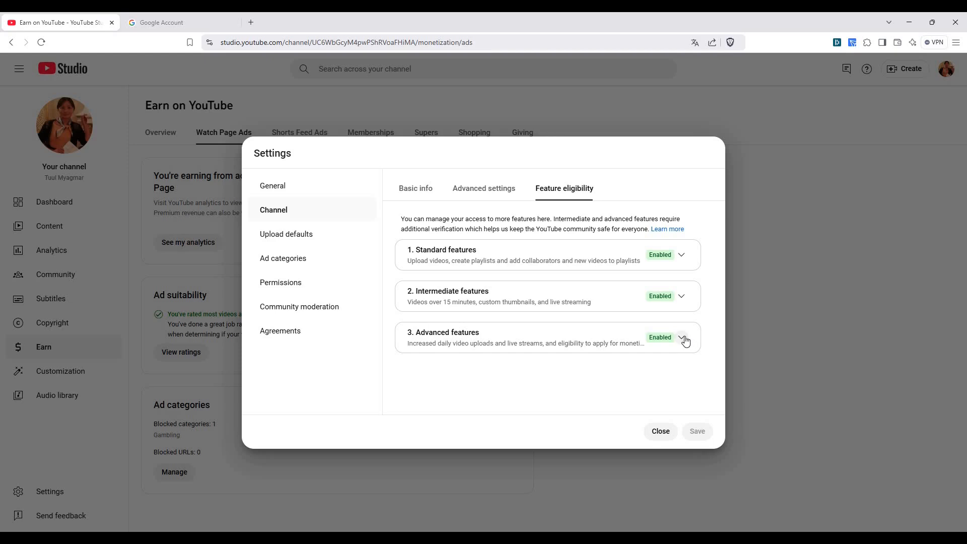
pyautogui.click(649, 350)
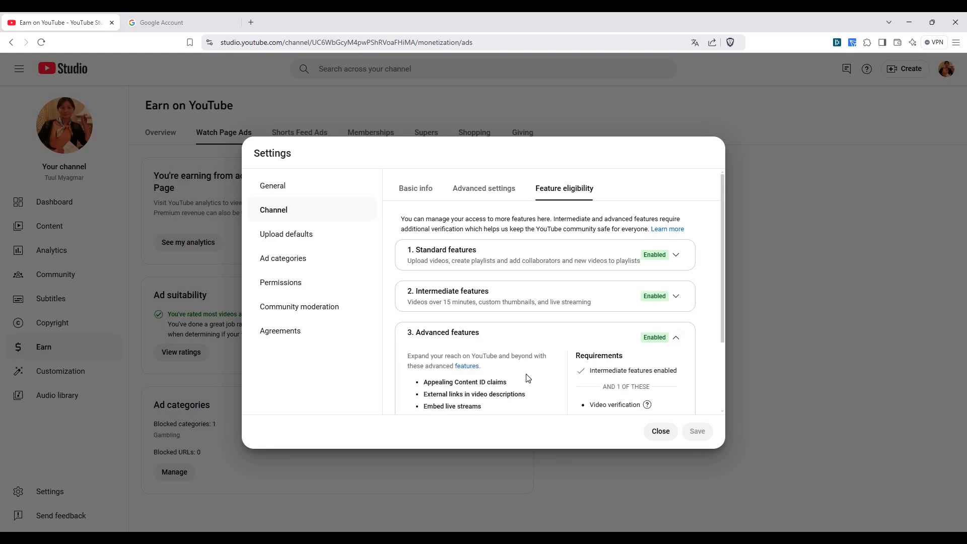
pyautogui.scroll(-2, 526, 377)
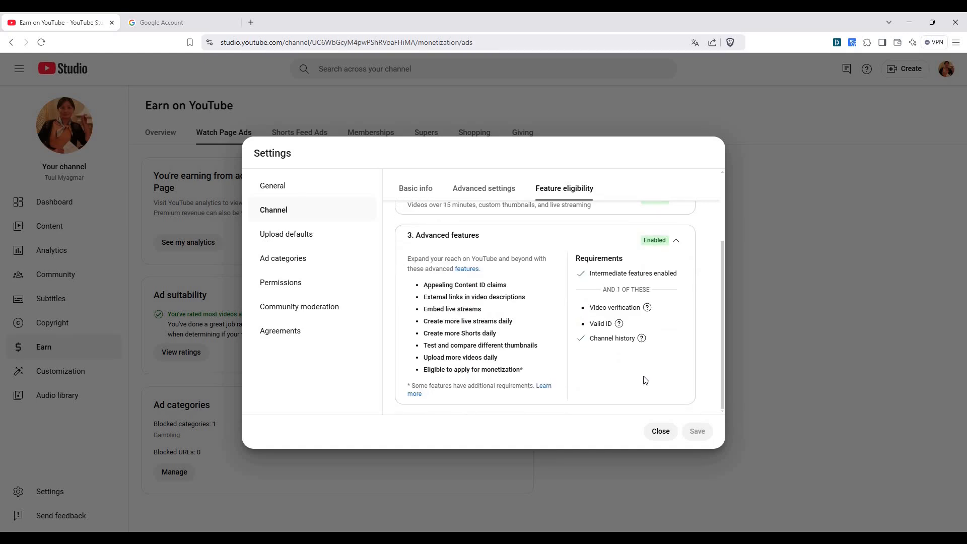
pyautogui.scroll(1, 653, 380)
pyautogui.scroll(-1, 658, 378)
pyautogui.scroll(1, 537, 353)
pyautogui.scroll(-1, 533, 352)
pyautogui.scroll(1, 531, 352)
pyautogui.scroll(-1, 527, 345)
# Step: Open the help article about additional feature requirements and review its table of feature levels and required verification
pyautogui.click(549, 392)
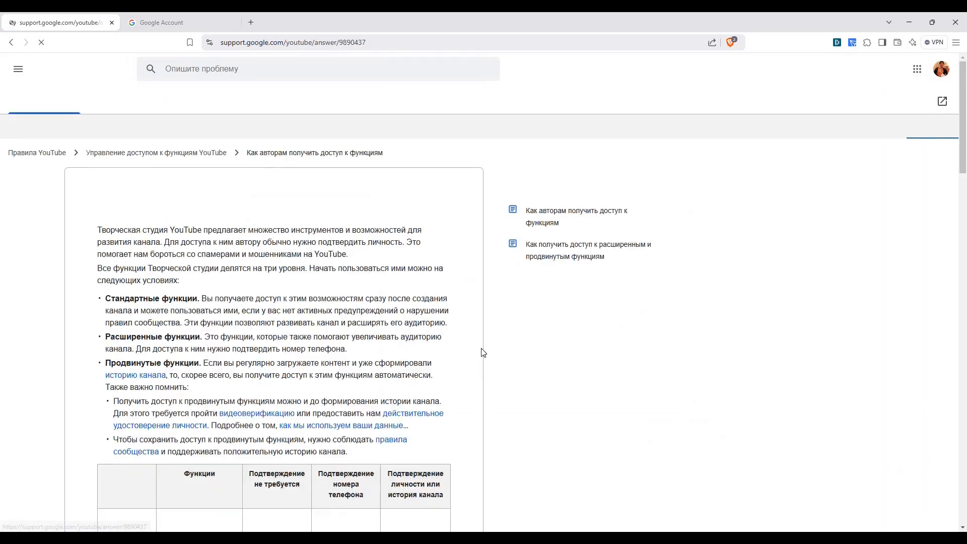
pyautogui.scroll(-8, 397, 347)
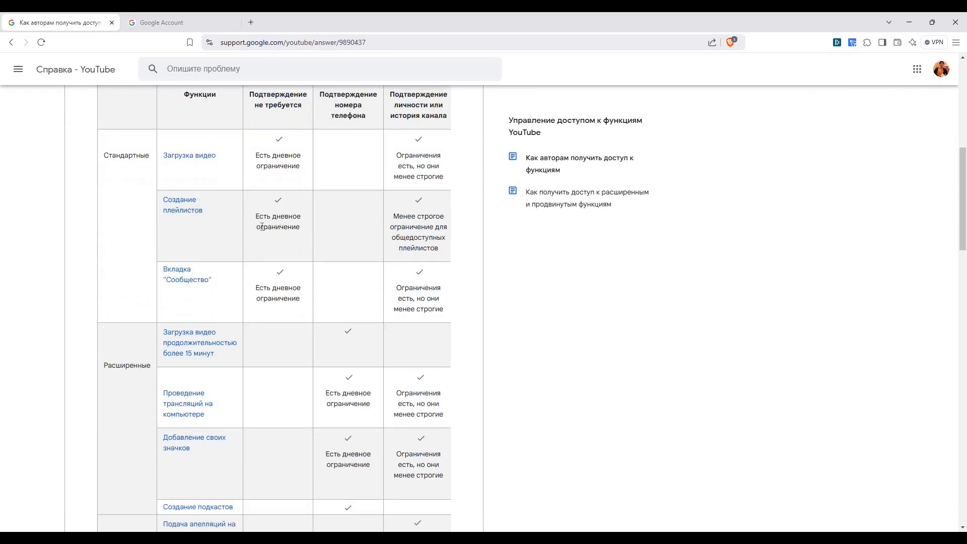
pyautogui.scroll(-2, 348, 434)
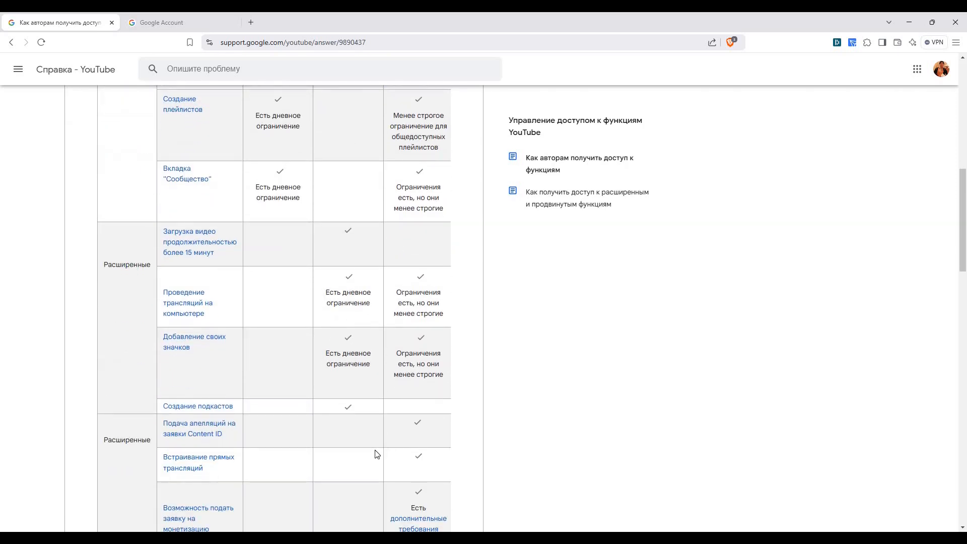
pyautogui.scroll(-9, 377, 454)
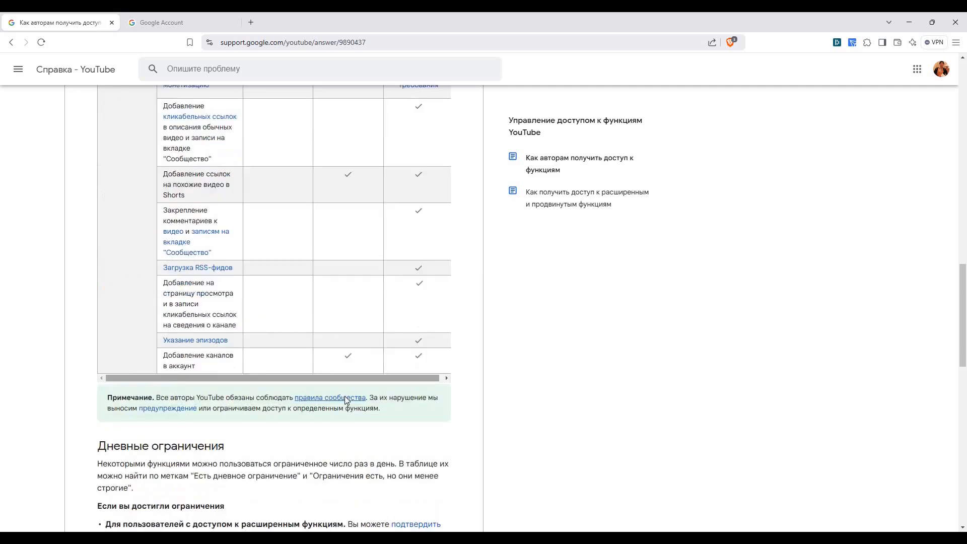
# Step: Switch the display language of the YouTube help article to English
pyautogui.scroll(-14, 347, 446)
pyautogui.click(358, 517)
pyautogui.scroll(10, 348, 211)
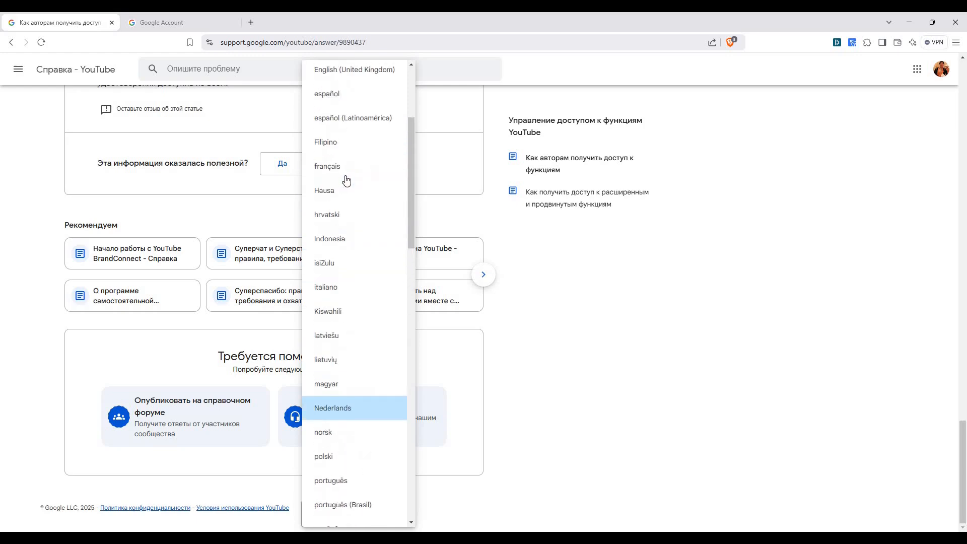
pyautogui.scroll(3, 353, 214)
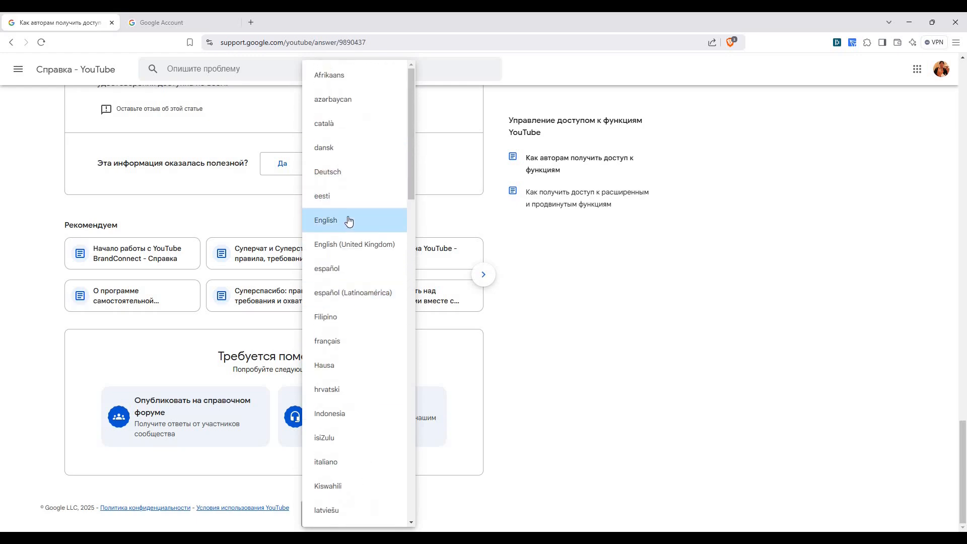
pyautogui.press('Return')
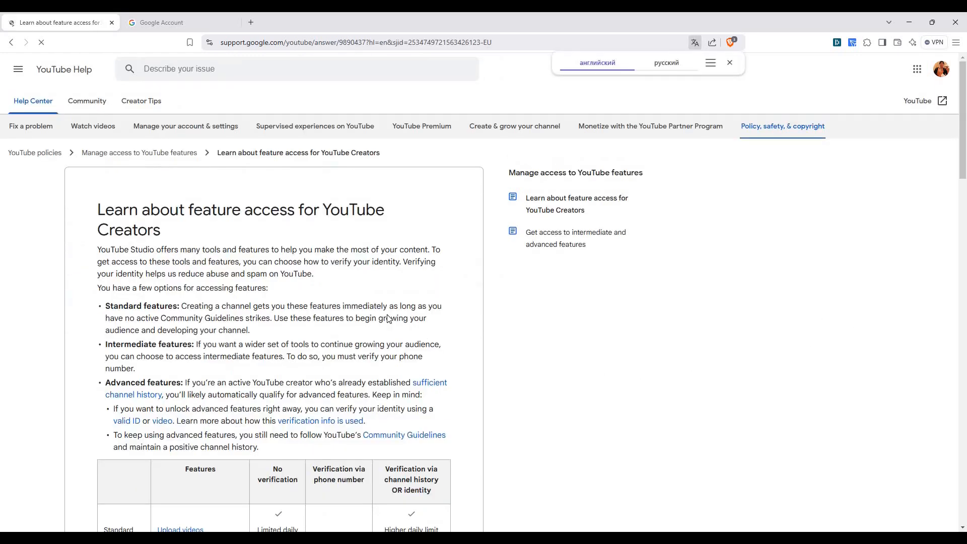
# Step: Review the English table of standard, intermediate and advanced features with their verification requirements, and go back out of the help article
pyautogui.scroll(-4, 363, 322)
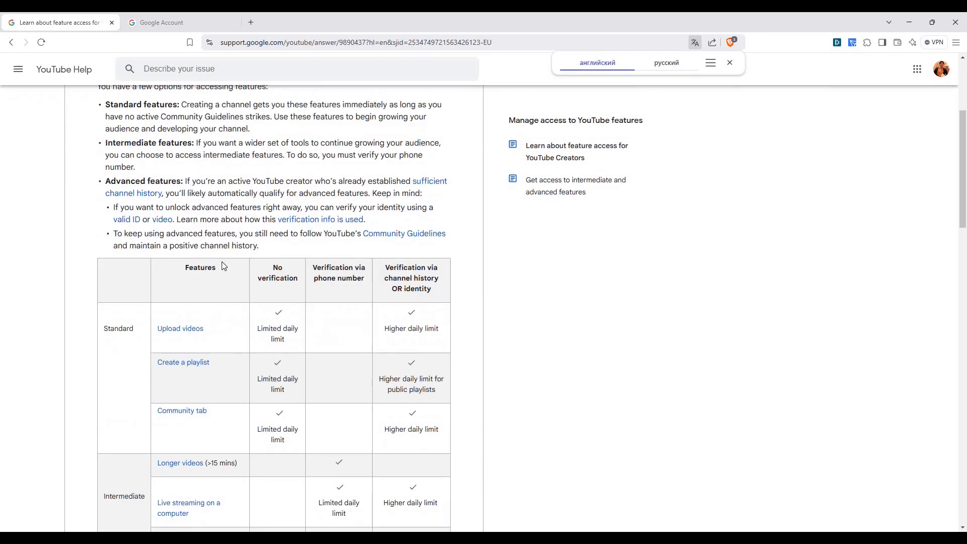
pyautogui.scroll(-2, 222, 257)
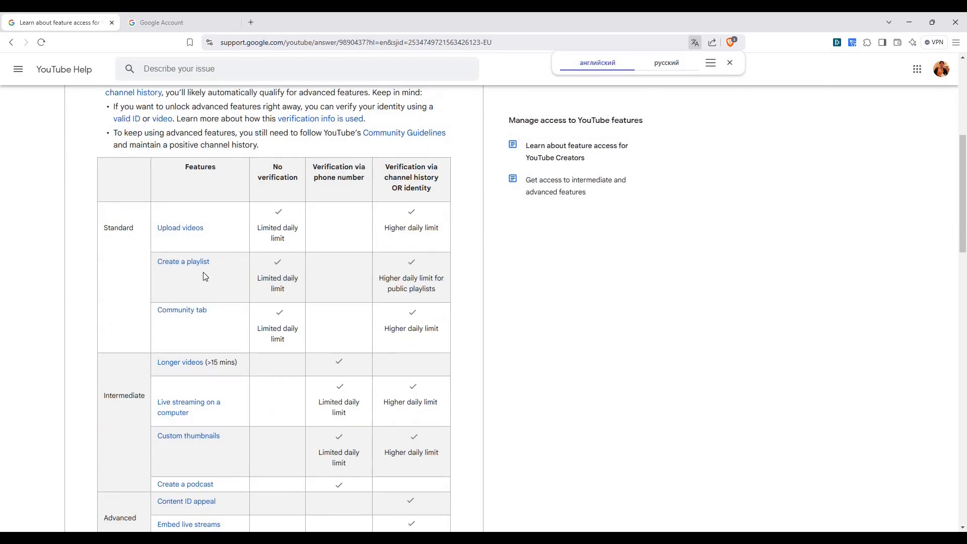
pyautogui.scroll(-8, 219, 317)
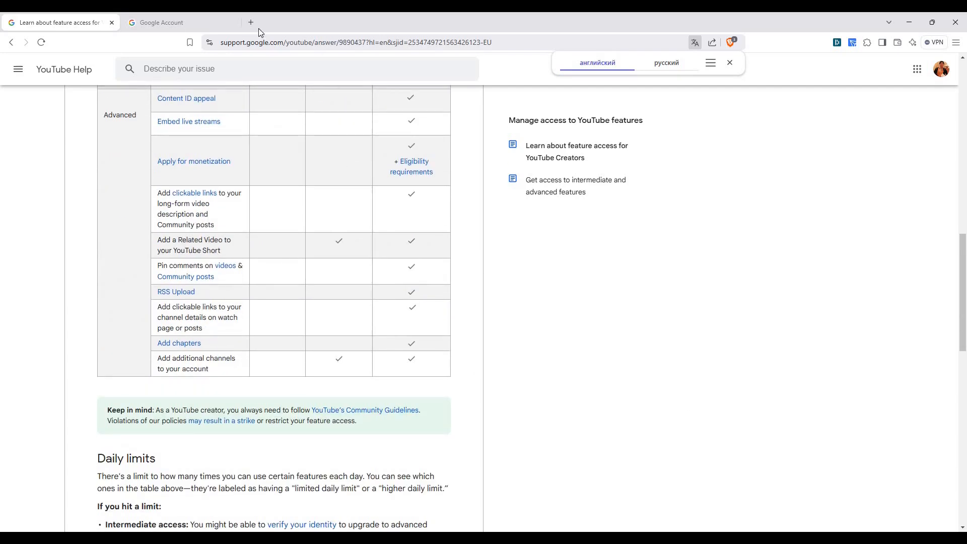
pyautogui.scroll(-4, 259, 28)
pyautogui.click(14, 44)
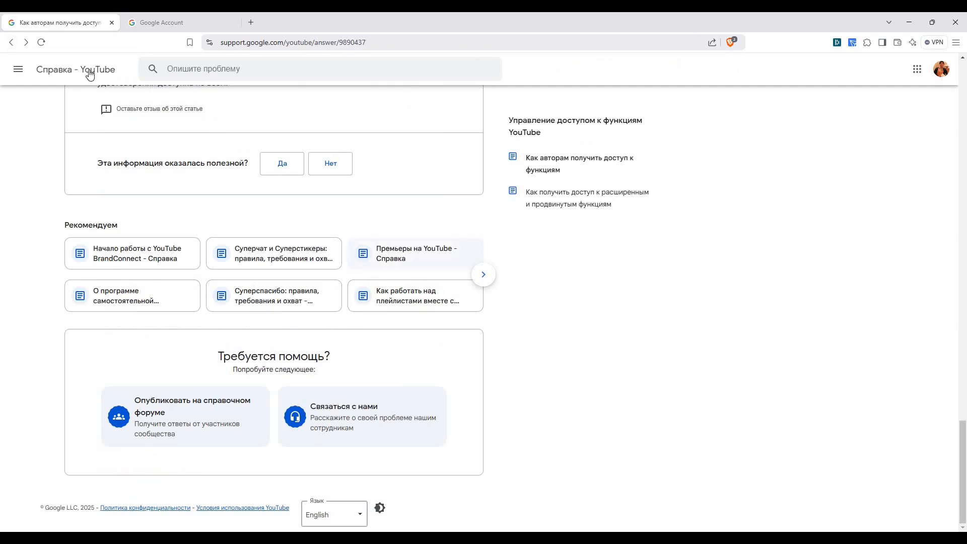
pyautogui.hotkey('alt', 'Left')
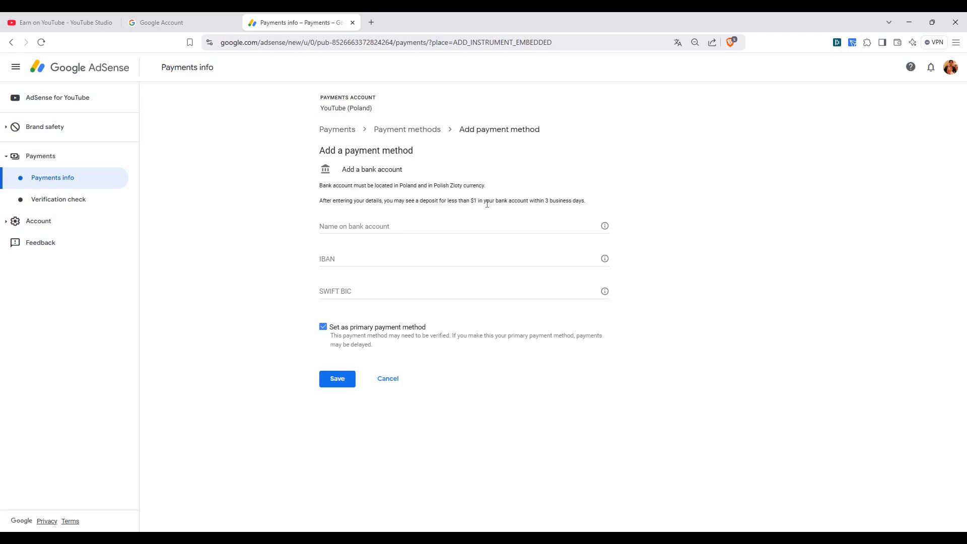
# Step: Examine the bank deposit note in the AdSense form for adding a payment method, and return to the Earn page in YouTube Studio
pyautogui.moveTo(483, 200); pyautogui.dragTo(470, 201)
pyautogui.click(684, 206)
pyautogui.click(102, 22)
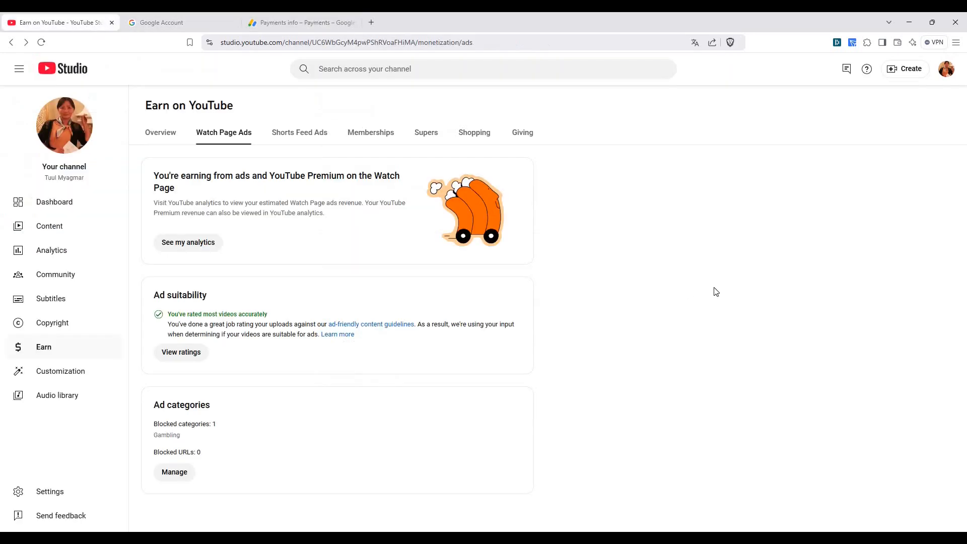